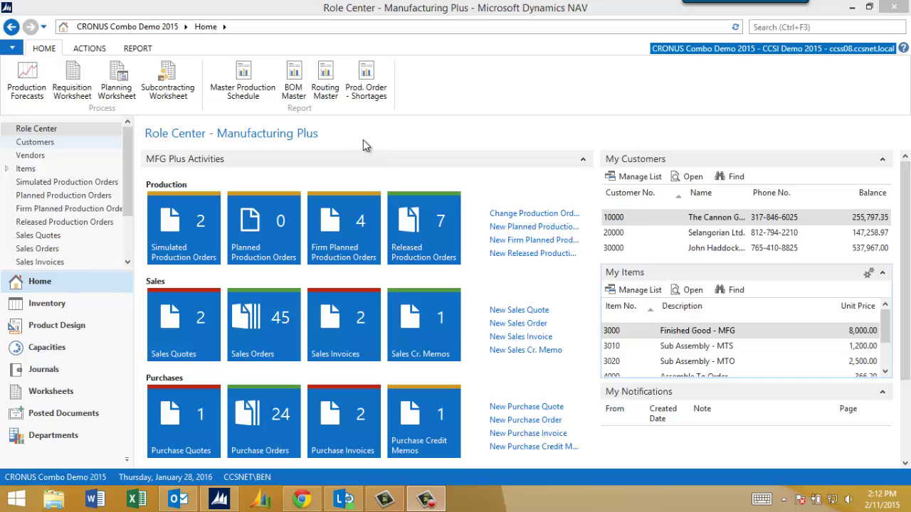
- Create a new sales order from Selangorian Ltd.'s customer card, accepting the credit limit warning
click(363, 140)
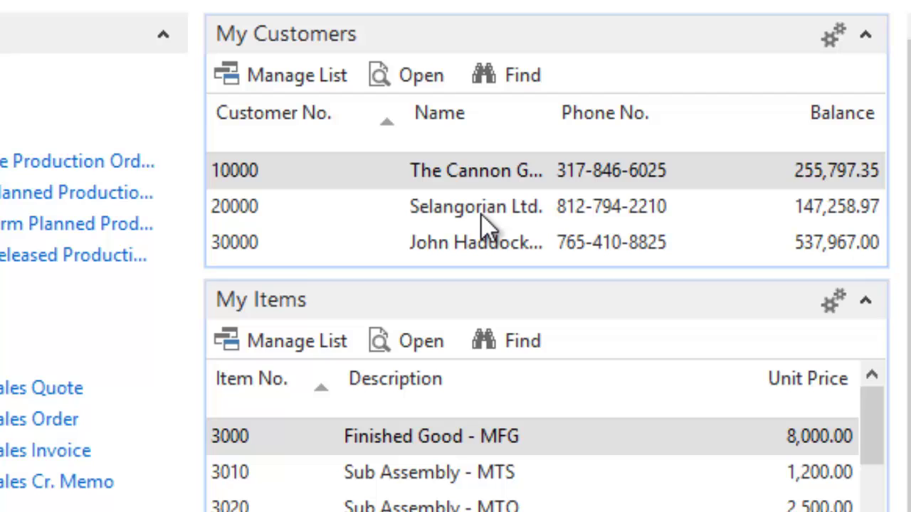
click(719, 237)
double_click(482, 219)
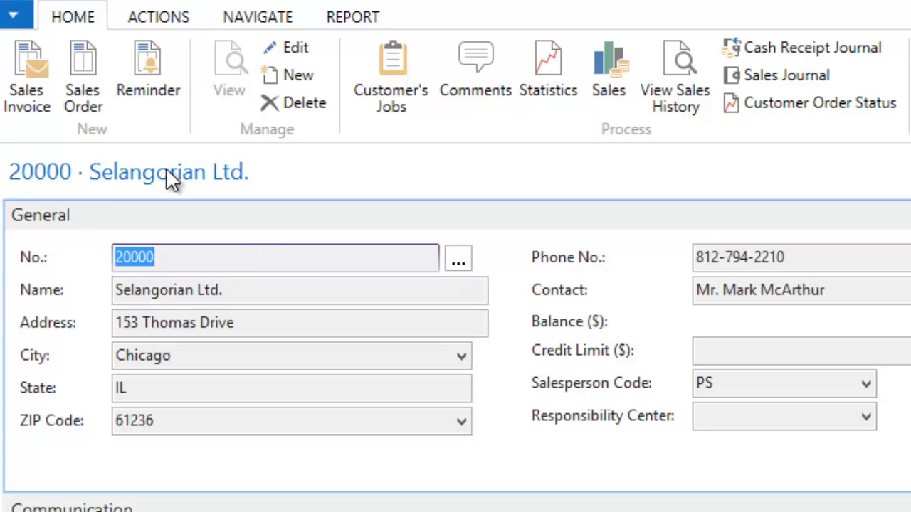
click(80, 66)
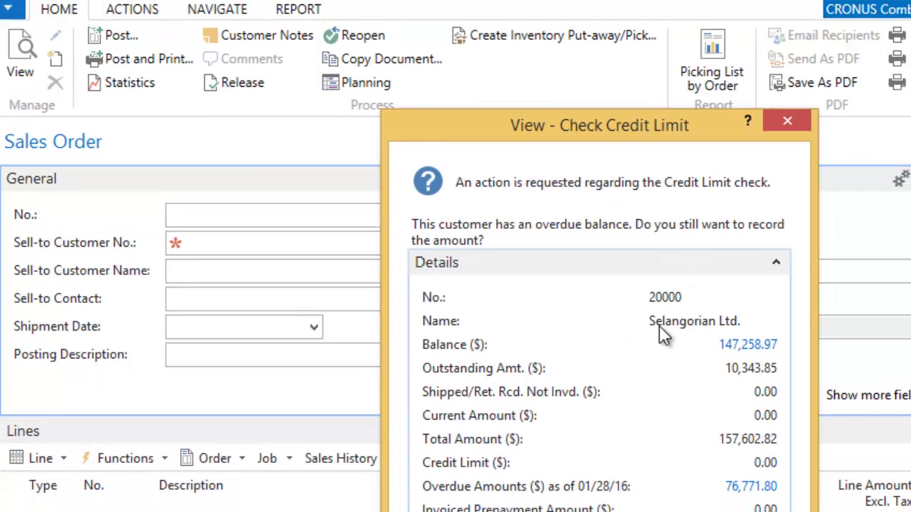
key(Return)
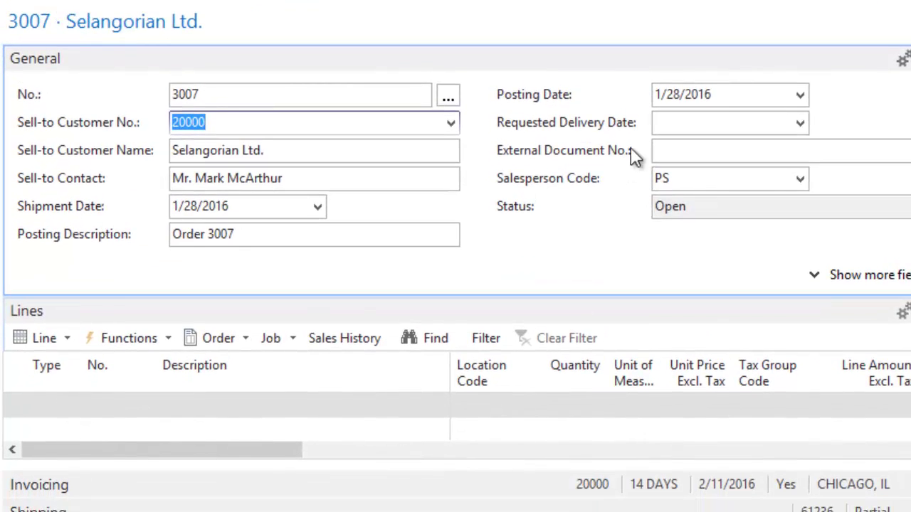
- Add an Item line for 10 of item 3020 Sub Assembly - MTO, despite insufficient inventory
click(77, 404)
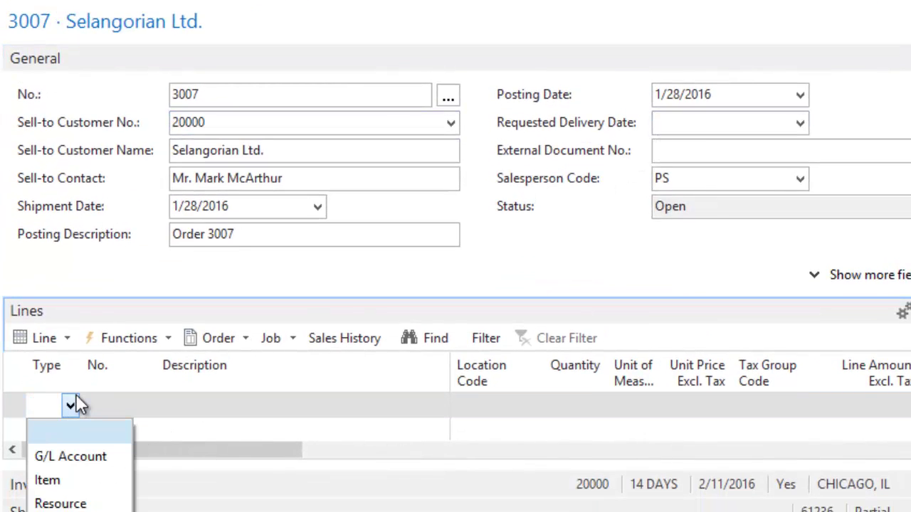
key(Down)
key(Down)
key(Tab)
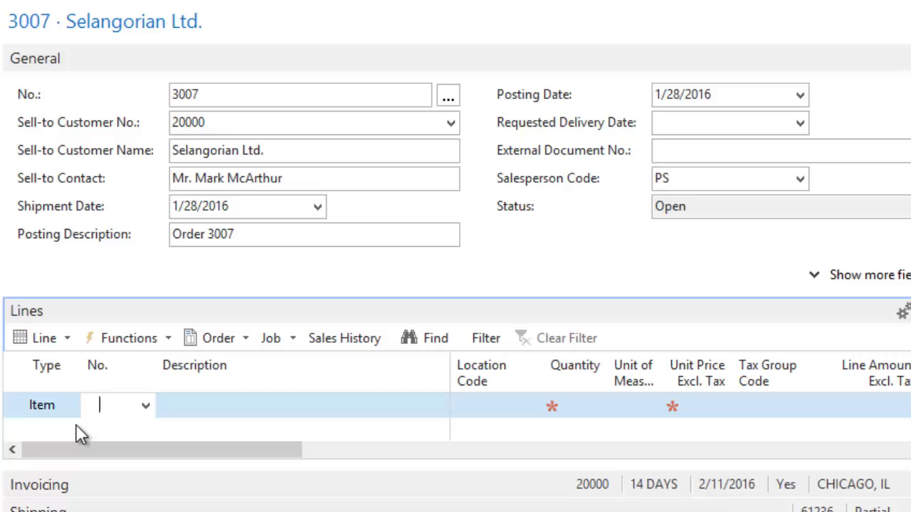
text(3020)
key(Tab)
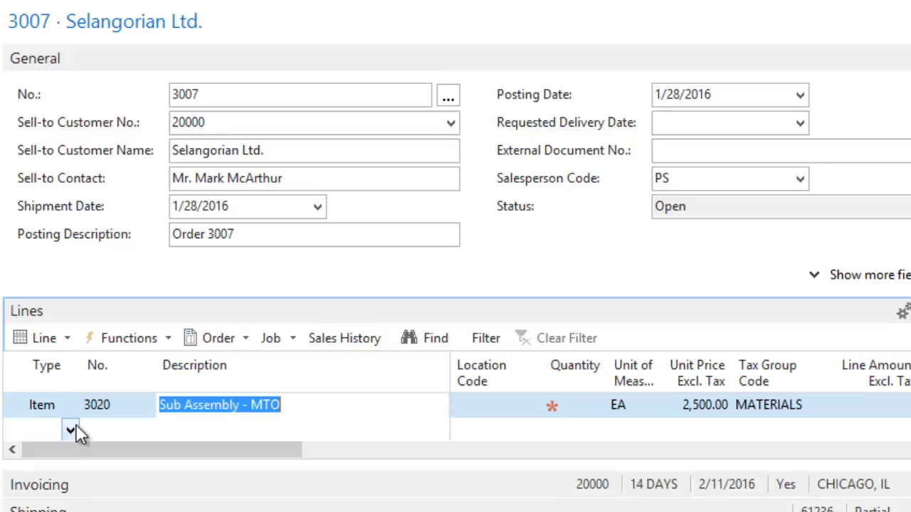
click(562, 407)
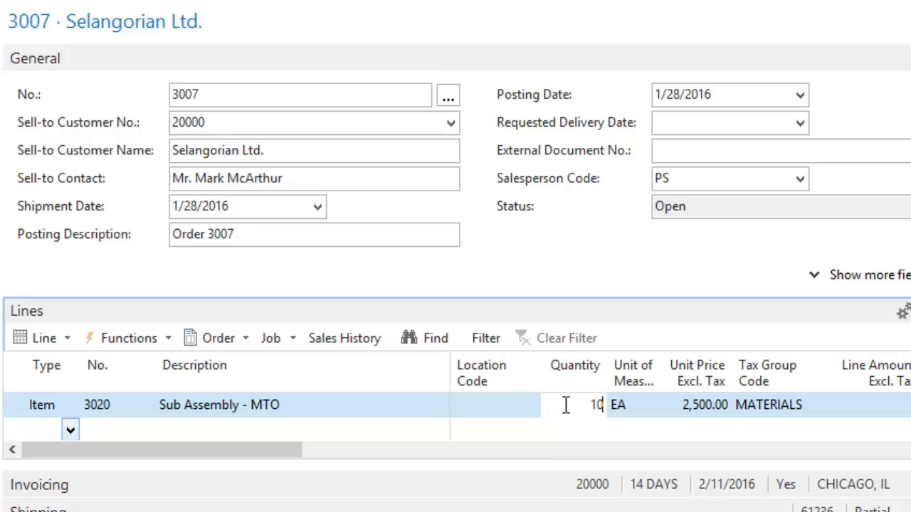
text(10)
key(Tab)
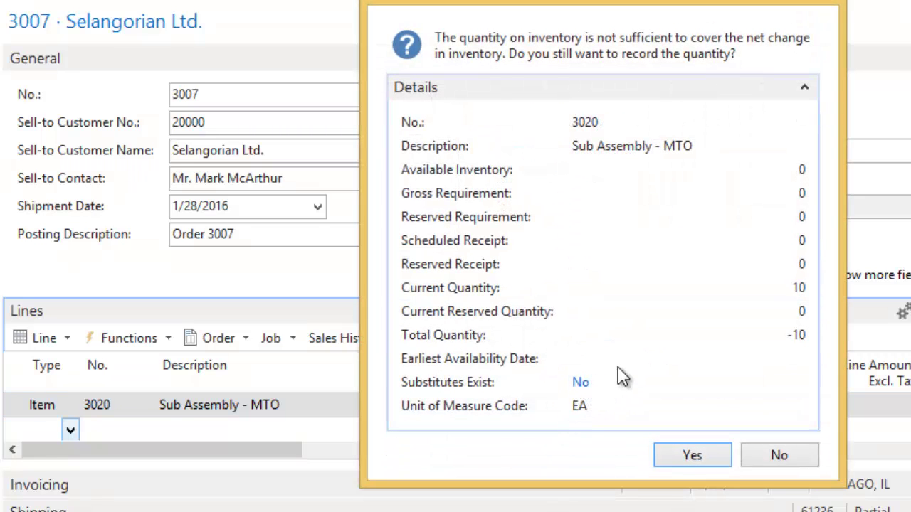
click(691, 456)
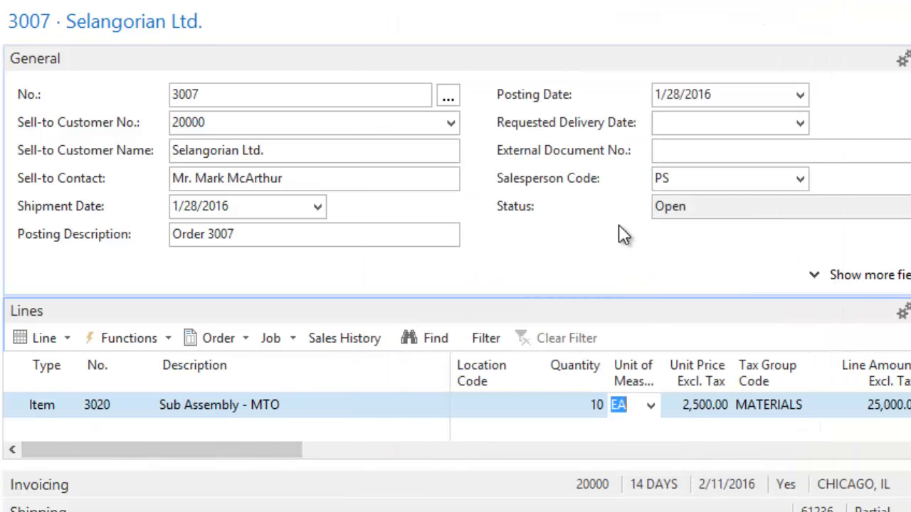
- Change Requested Delivery Date to 2/11/2016 and apply the new date to the order lines
click(705, 123)
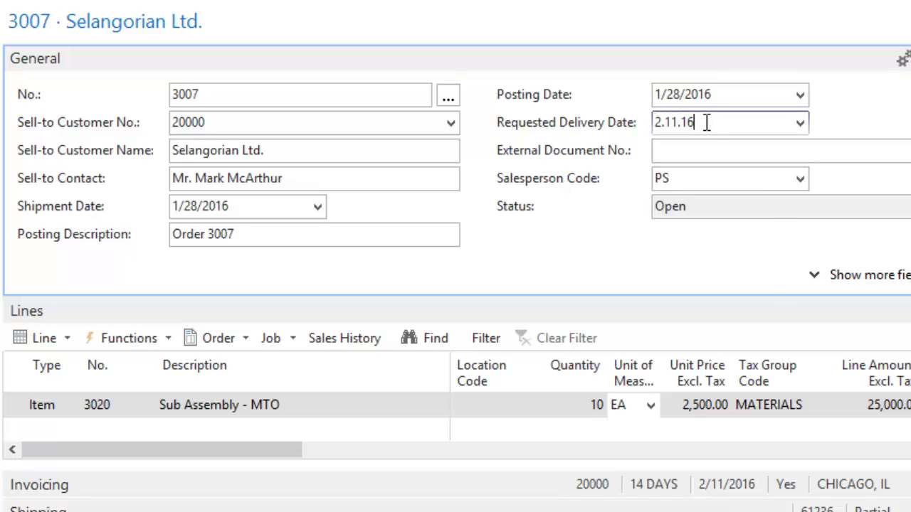
key(Tab)
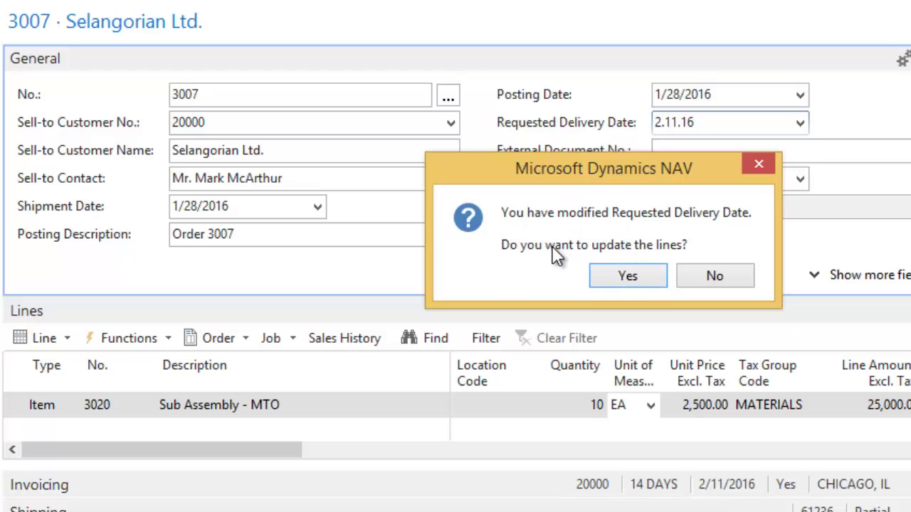
click(628, 277)
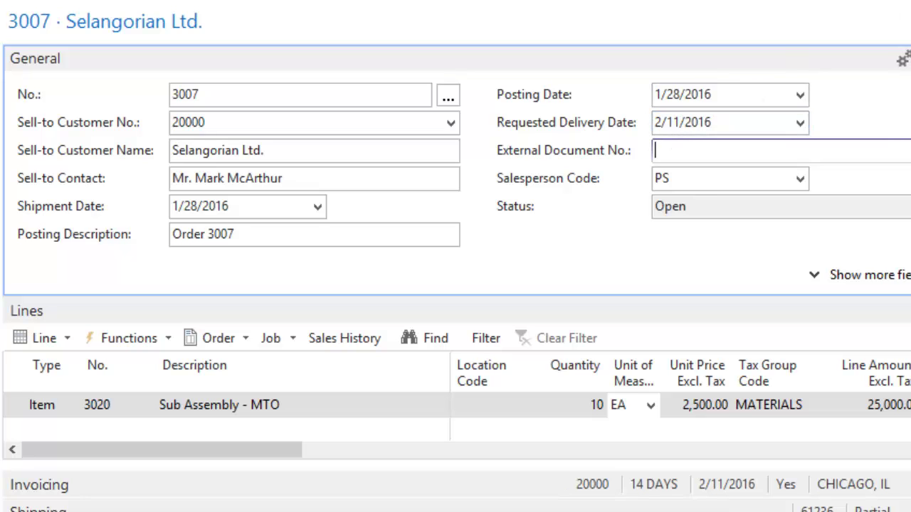
- Close sales order 3007 to return to the Role Center
key(shift+F7)
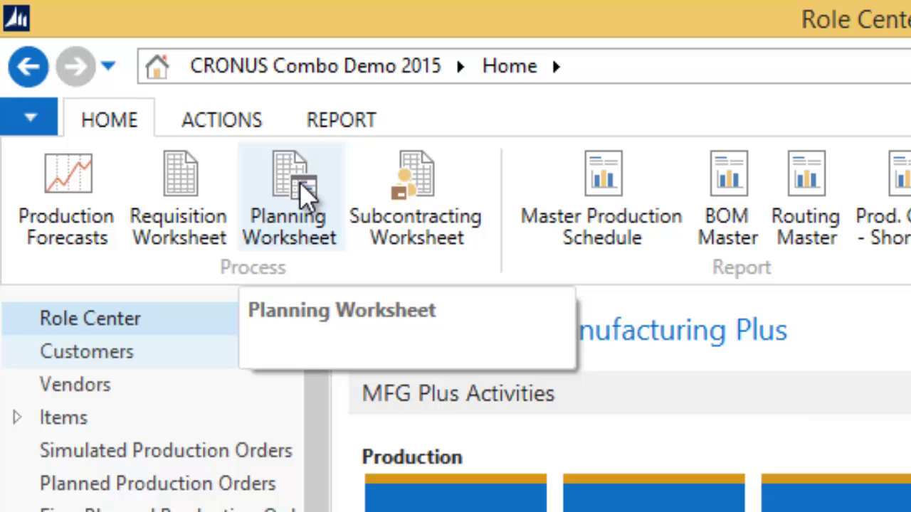
- Run Calculate Regenerative Plan in the Planning Worksheet, filtered to item No. 3020
click(306, 193)
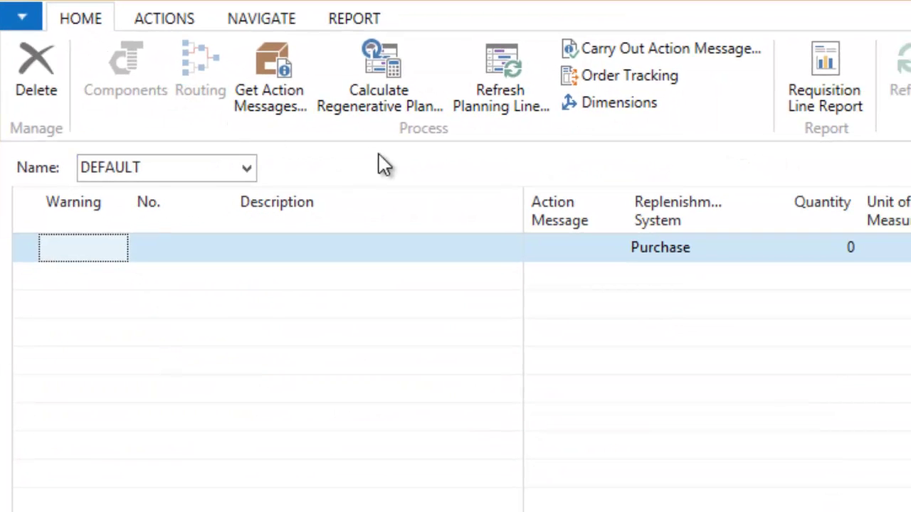
click(386, 72)
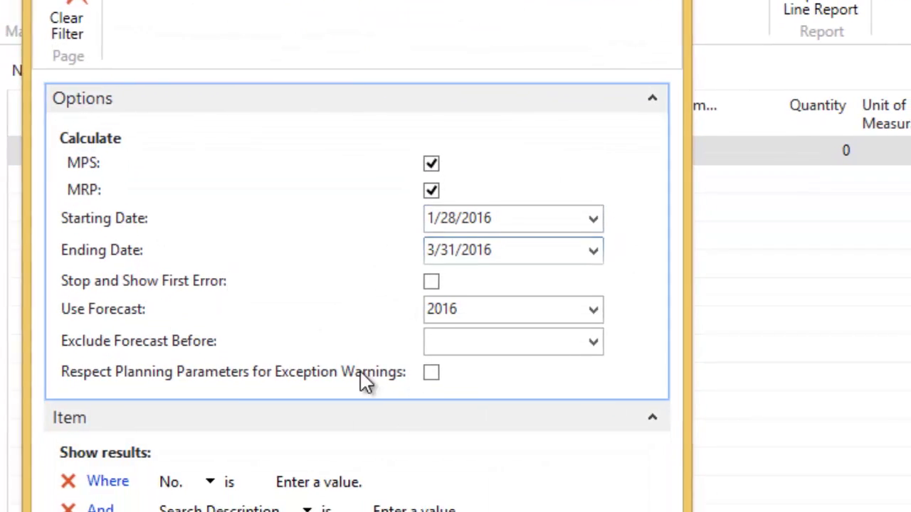
click(355, 481)
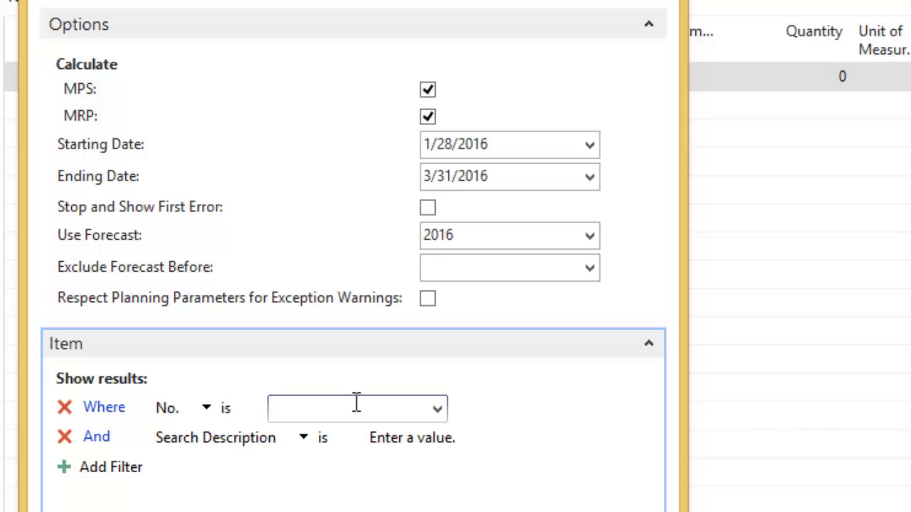
text(3020)
key(Tab)
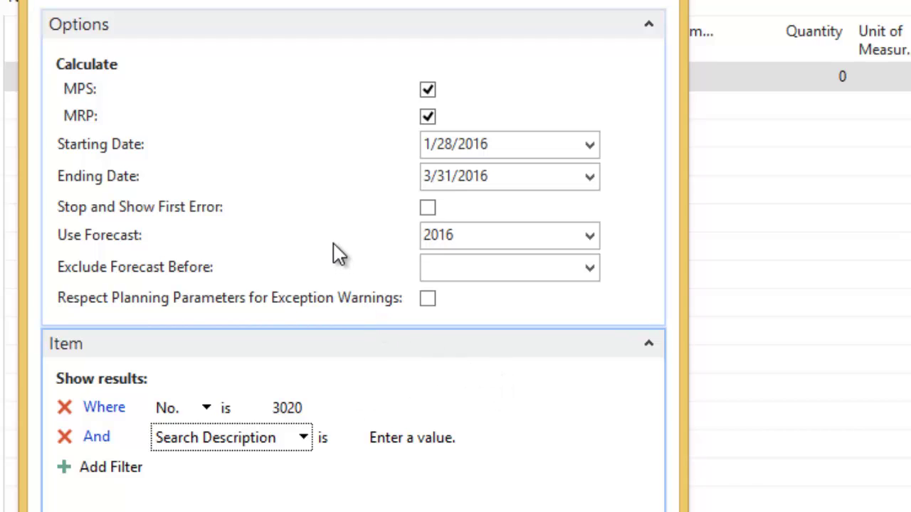
key(Return)
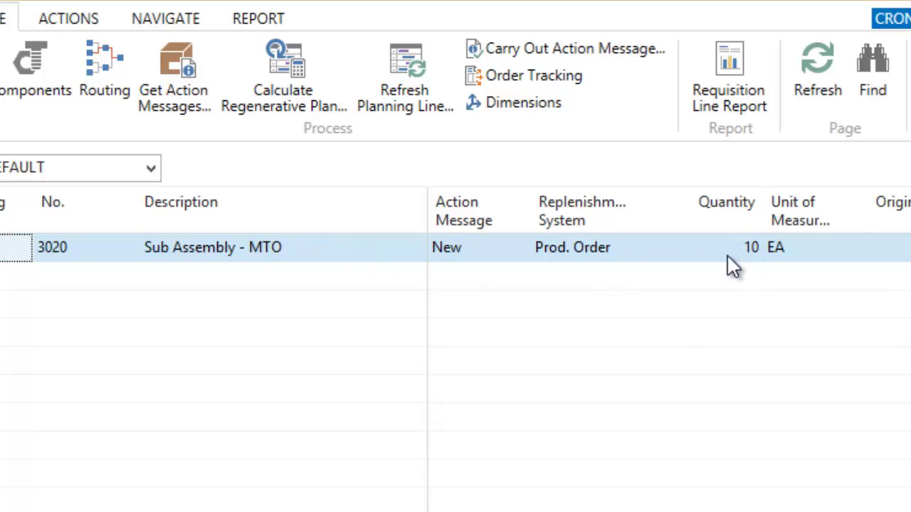
- Review and select the item 3020 planning line: action New, Prod. Order replenishment, 10 EA
scroll(718, 256, right, 8)
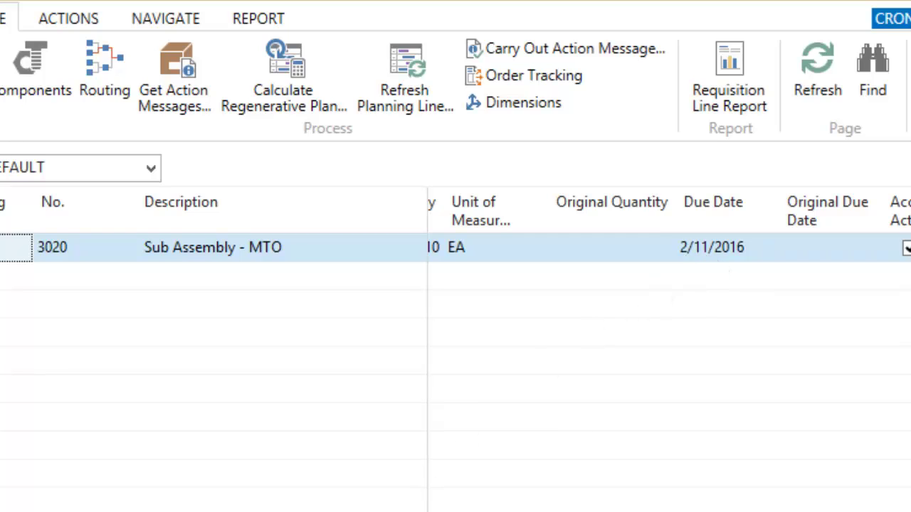
scroll(669, 355, left, 5)
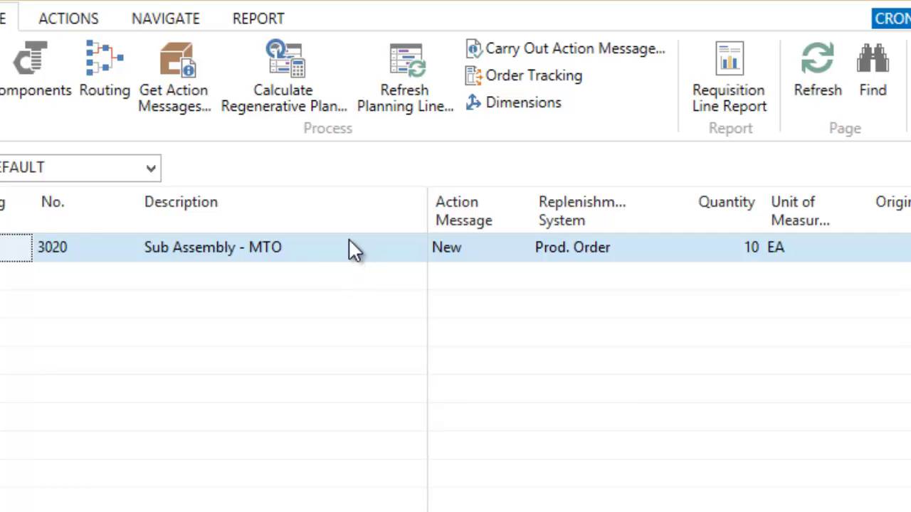
click(238, 247)
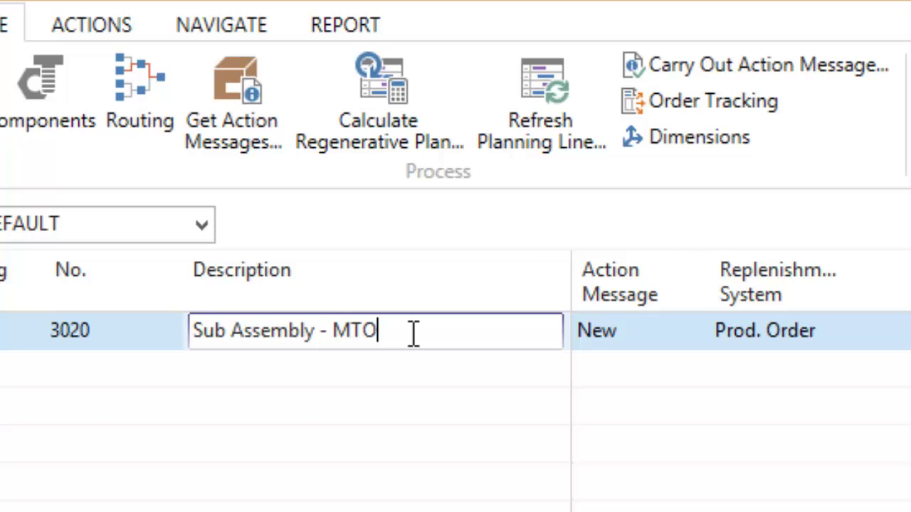
click(695, 114)
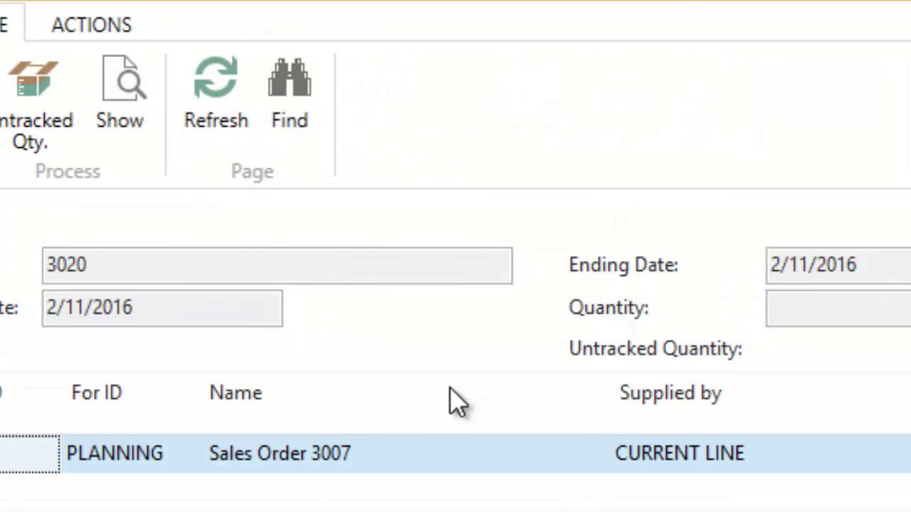
click(340, 459)
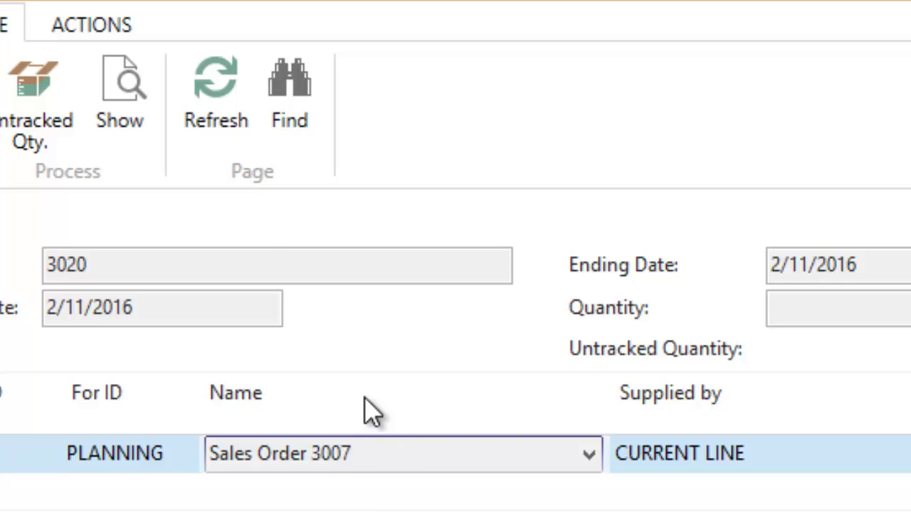
click(140, 107)
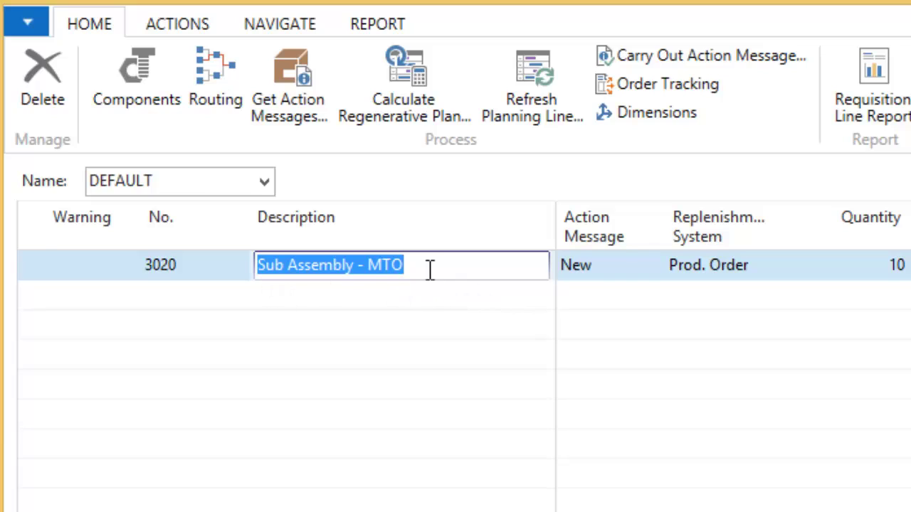
click(409, 265)
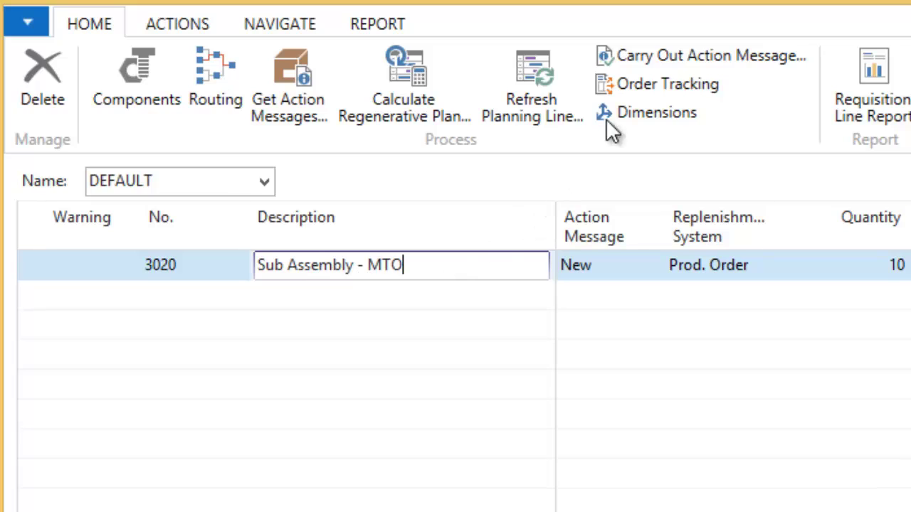
- Carry out the action message, creating a Firm Planned production order for item 3020
click(683, 47)
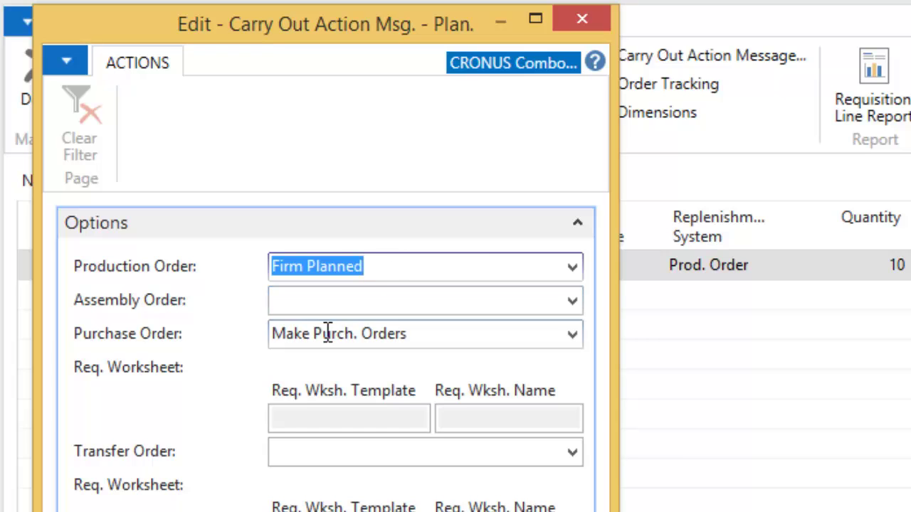
click(425, 334)
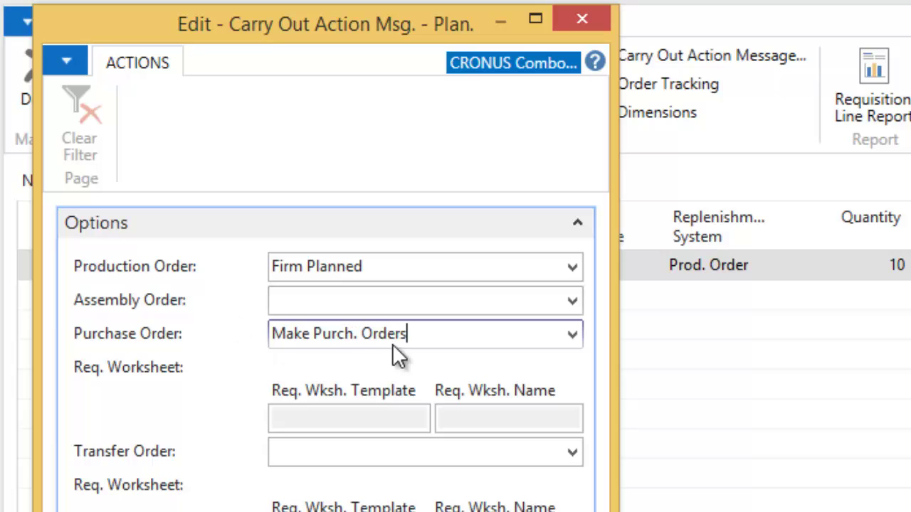
key(Return)
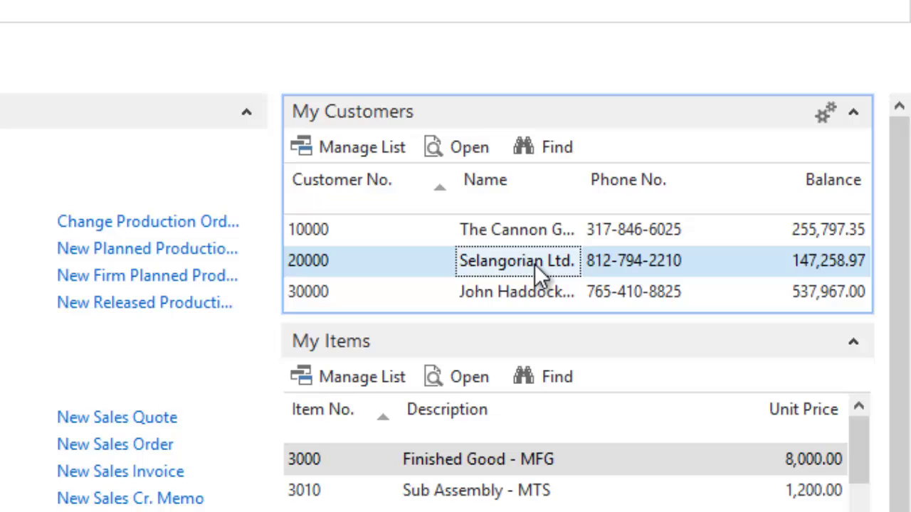
- Open sales order 3007 for viewing from the Orders count on Selangorian Ltd.'s card
double_click(535, 264)
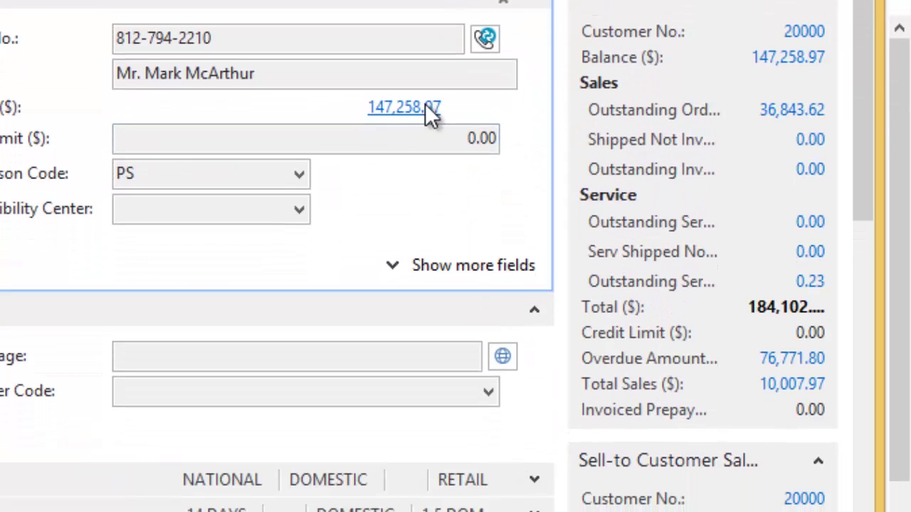
scroll(867, 90, down, 3)
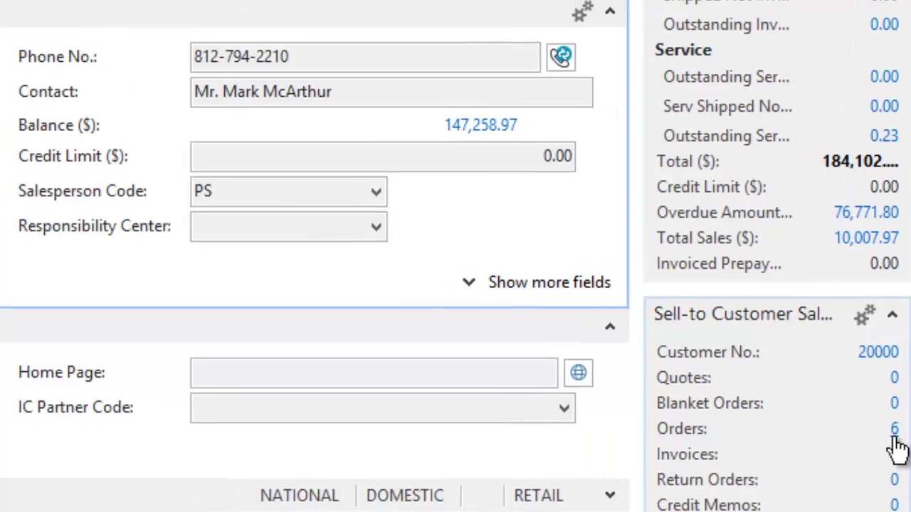
click(819, 412)
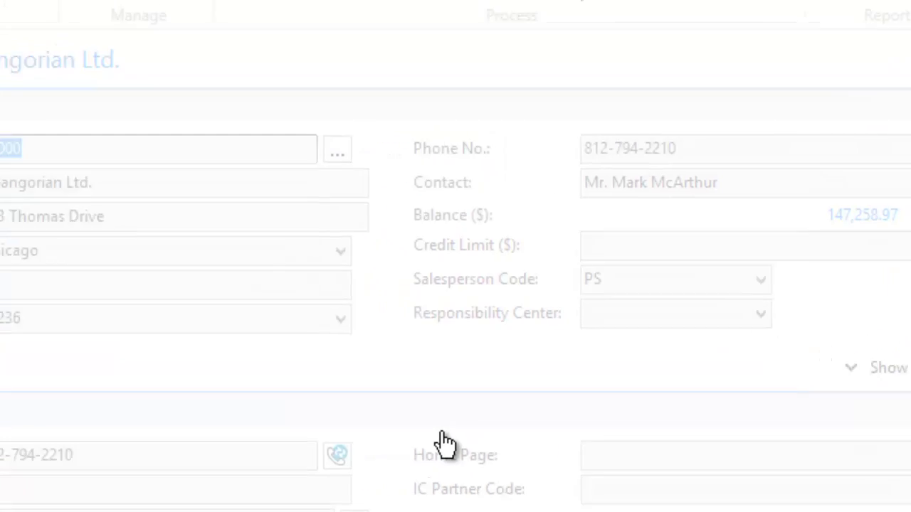
click(312, 378)
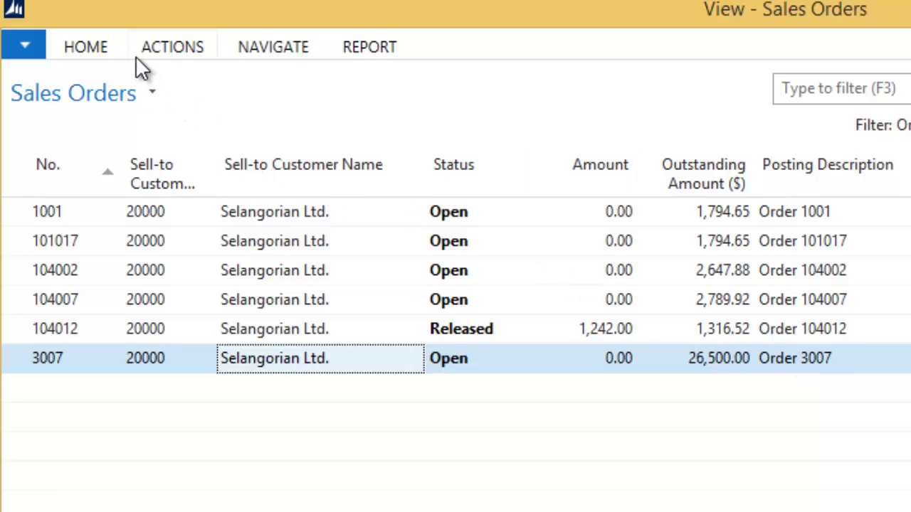
click(165, 49)
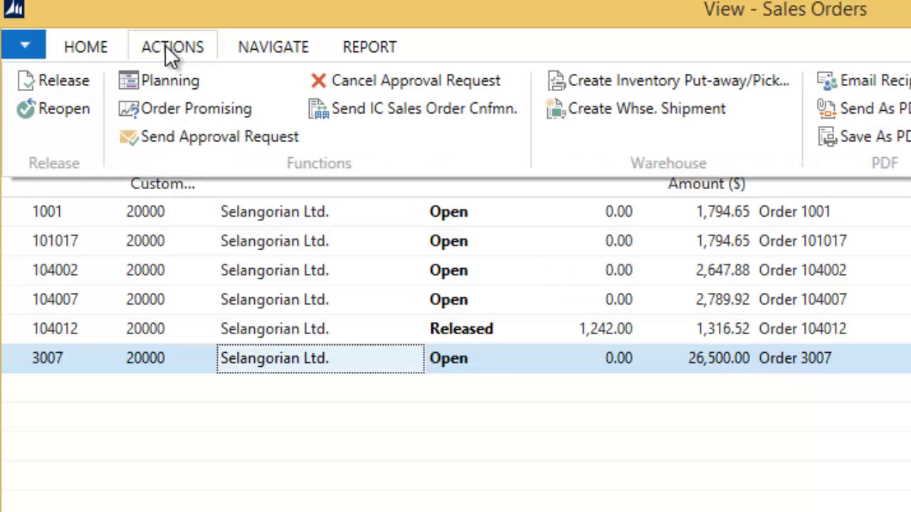
click(85, 56)
click(176, 98)
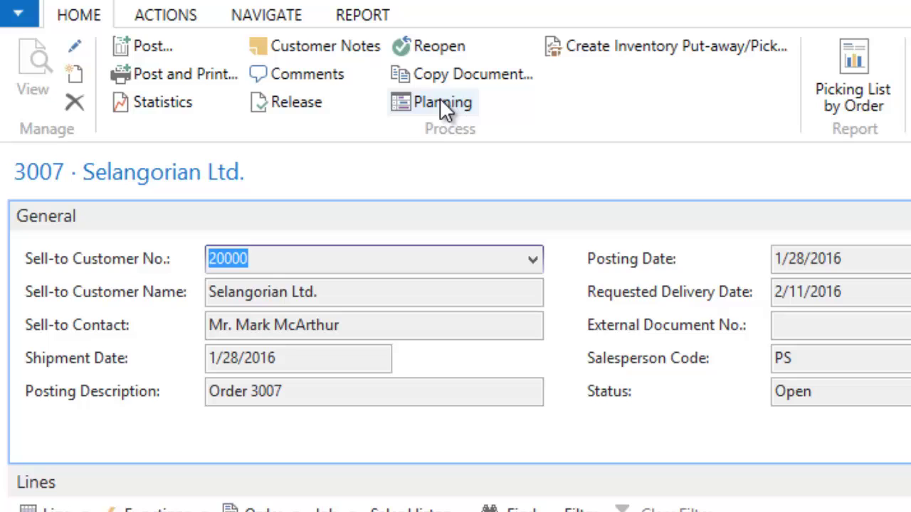
click(440, 100)
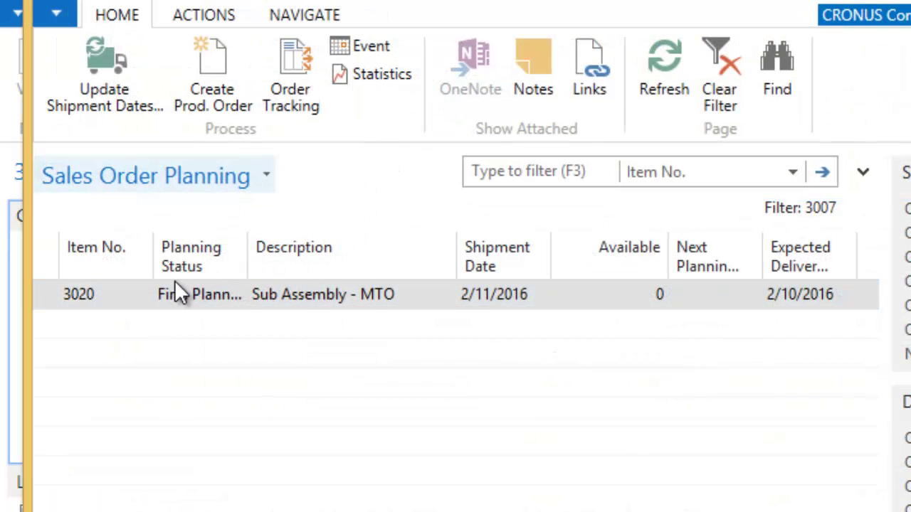
key(Escape)
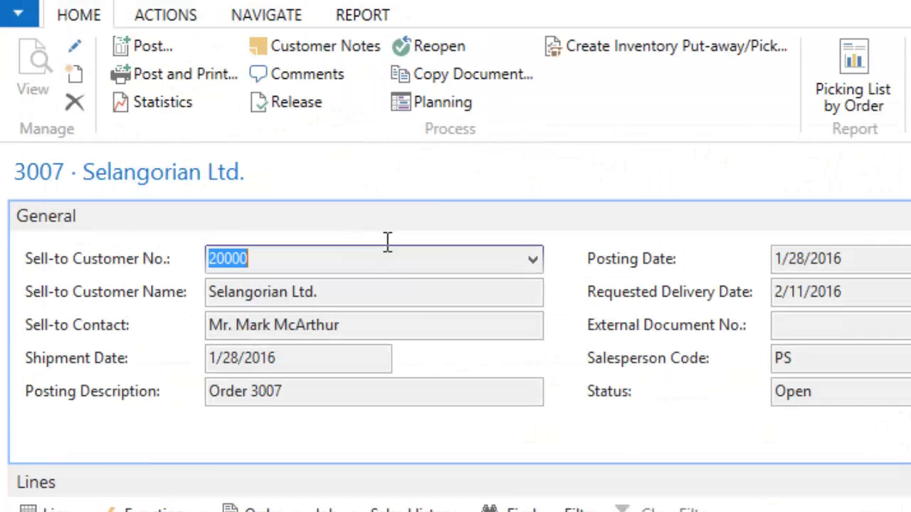
click(428, 111)
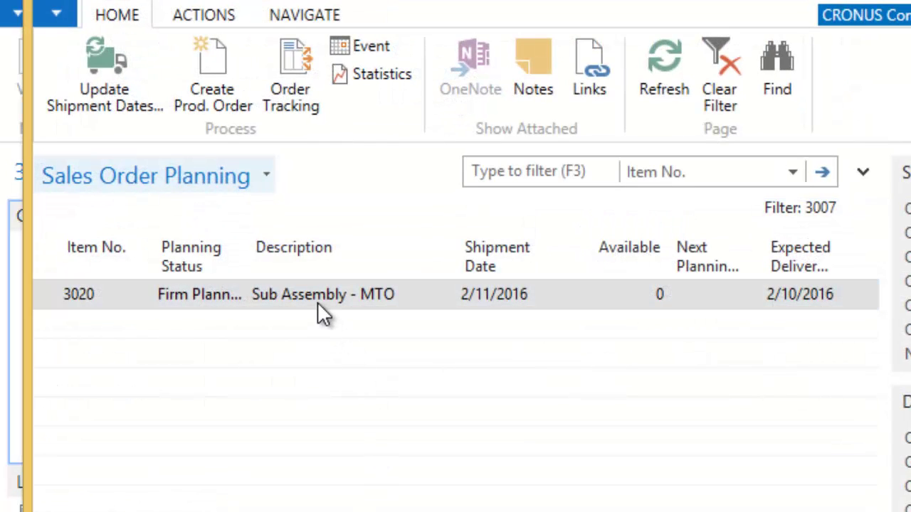
click(322, 311)
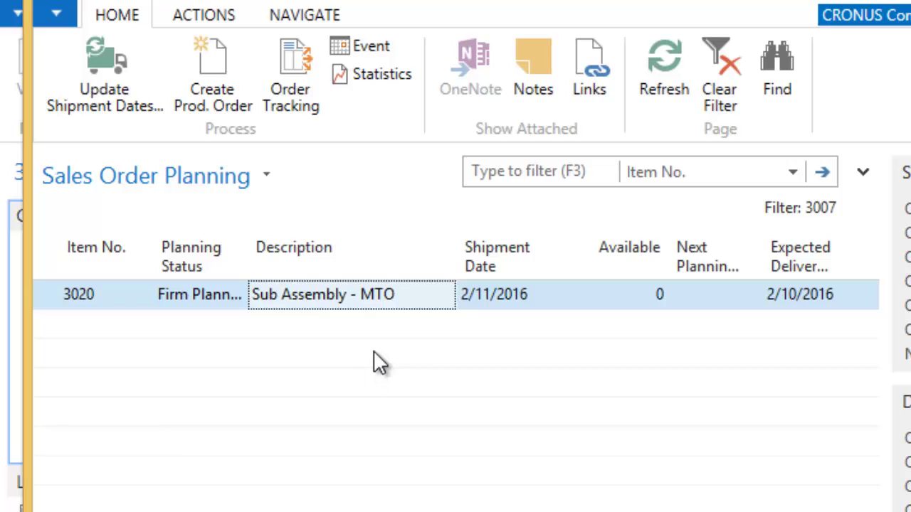
key(Escape)
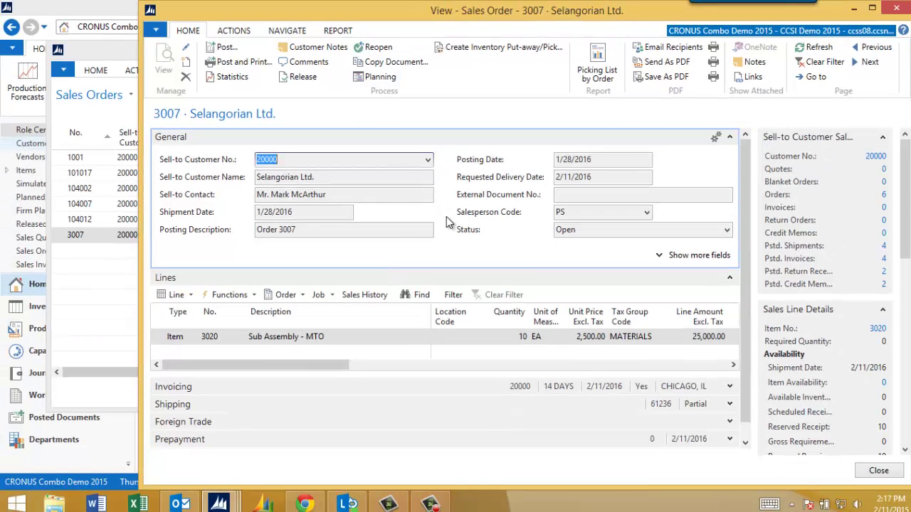
- Close sales order 3007 and the customer's Sales Orders list and card
key(Escape)
key(Escape)
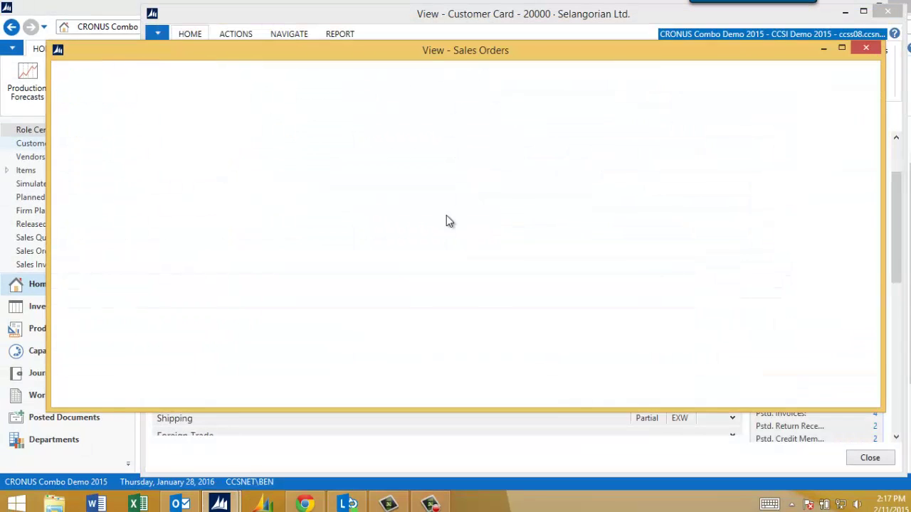
key(Escape)
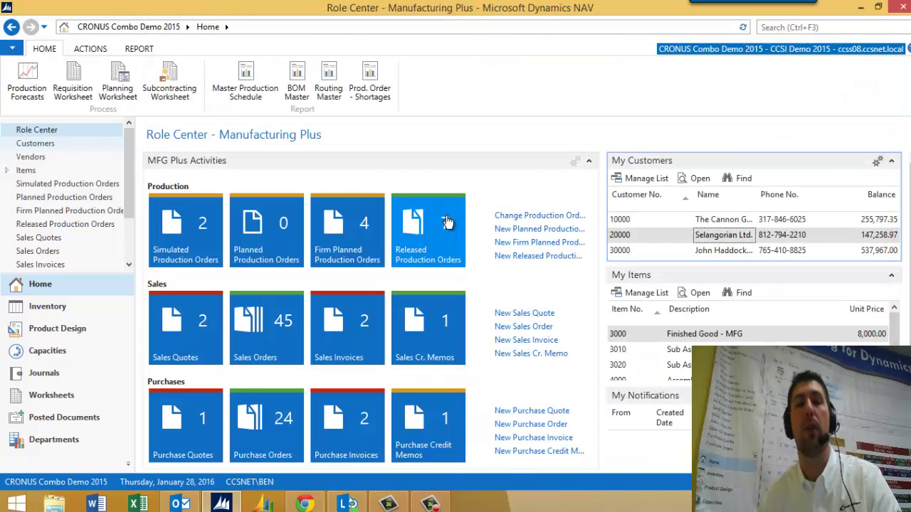